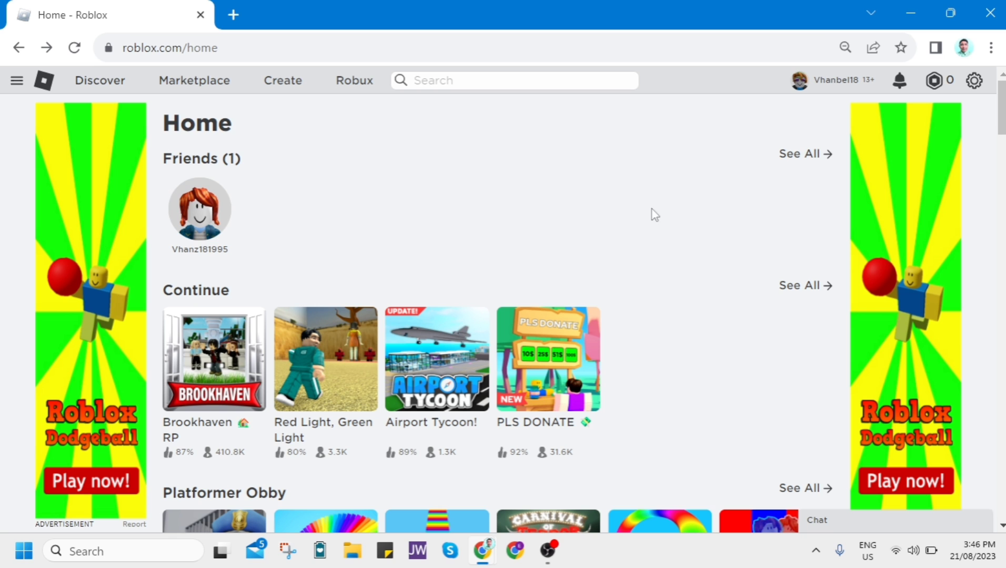
scroll(644, 218, "down", 3)
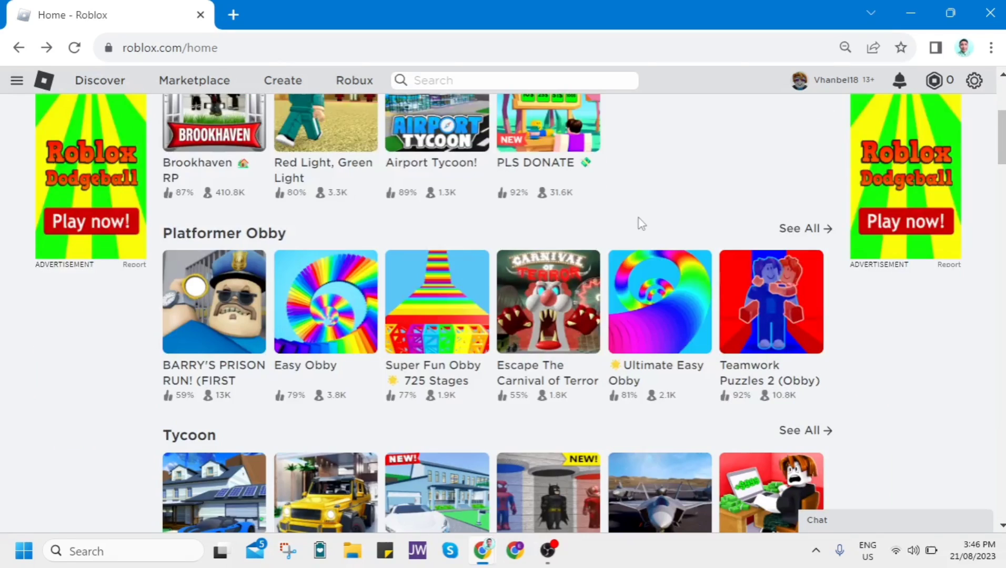
scroll(640, 220, "down", 2)
scroll(640, 220, "up", 3)
scroll(639, 226, "up", 2)
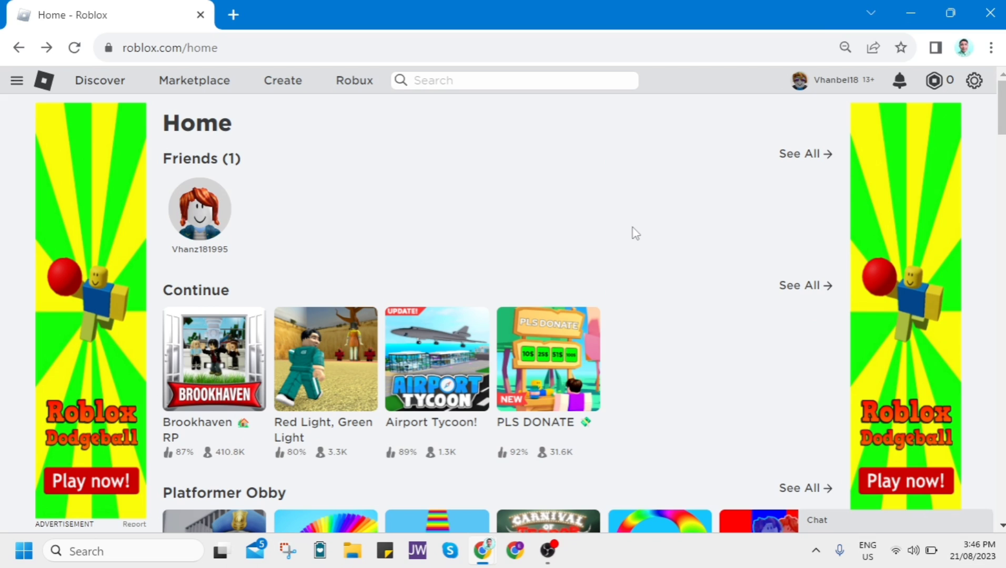
Step: Go to Inventory and show the Classic T-shirts category
left_click(16, 81)
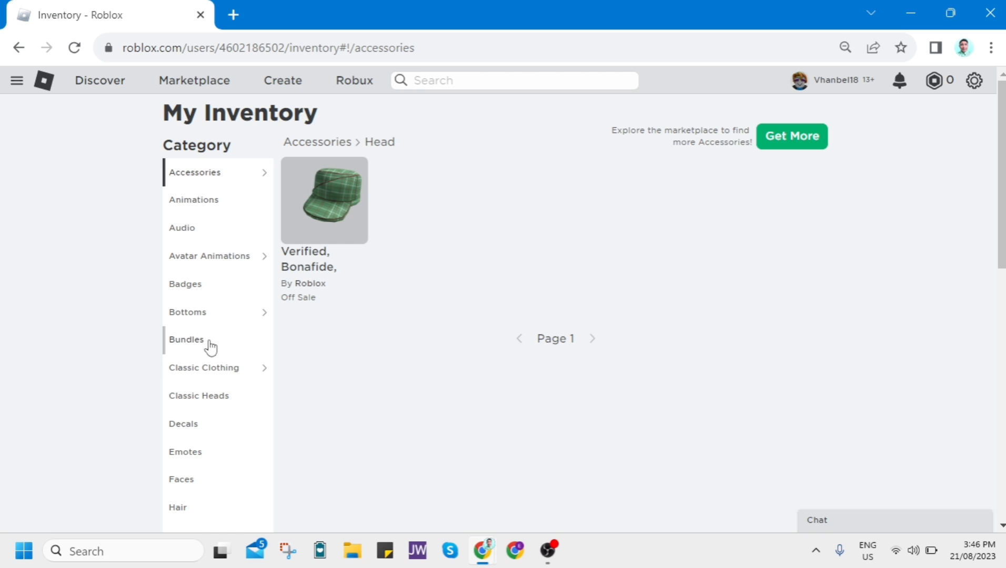
mouse_move(206, 368)
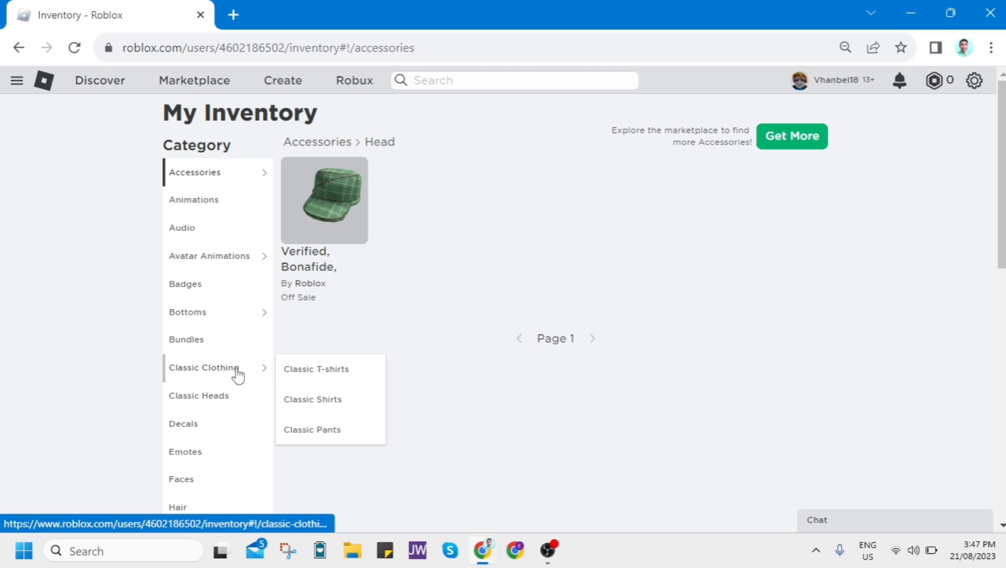
left_click(310, 375)
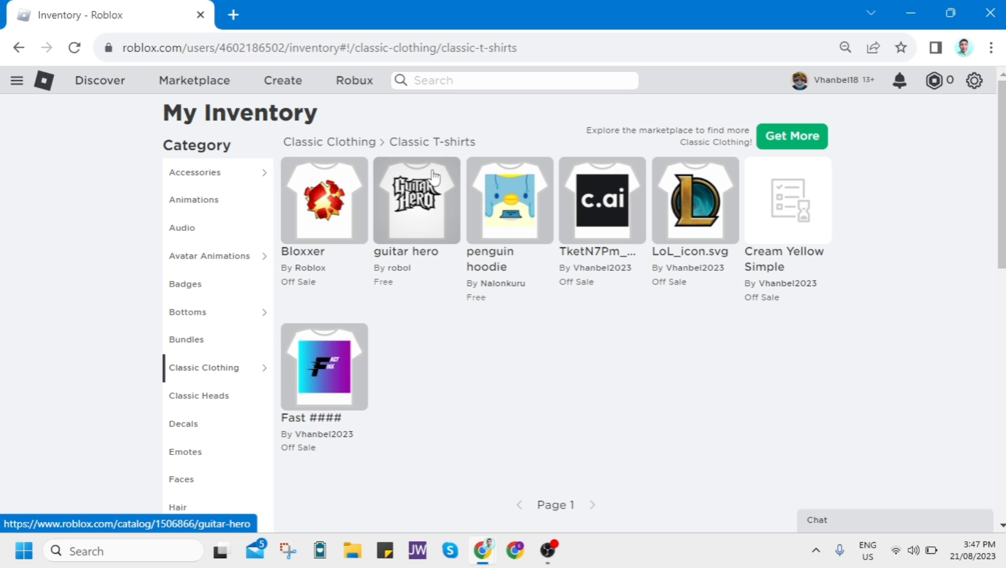
Step: Permanently delete the guitar hero T-shirt from the inventory, confirming with Yes
left_click(441, 221)
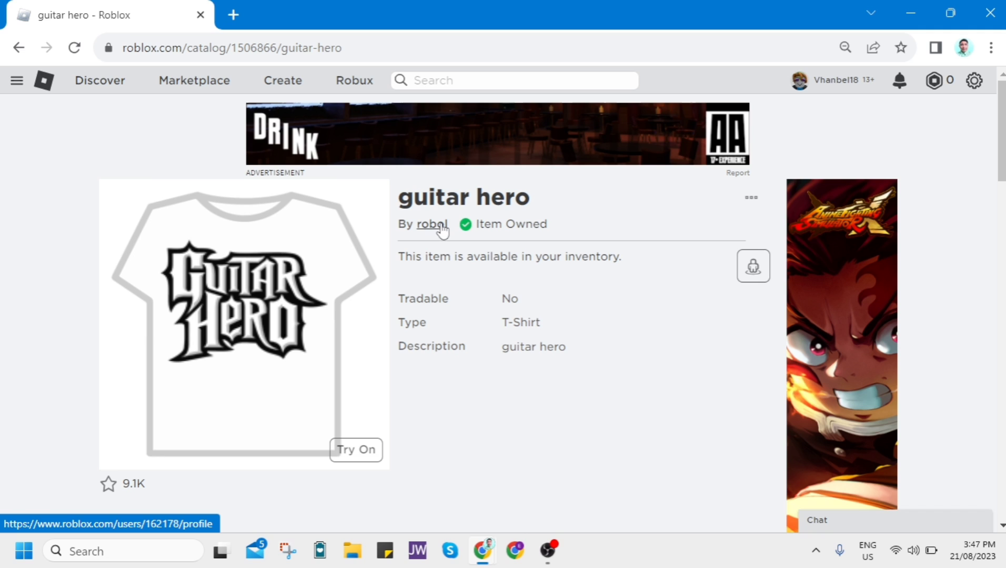
left_click(751, 199)
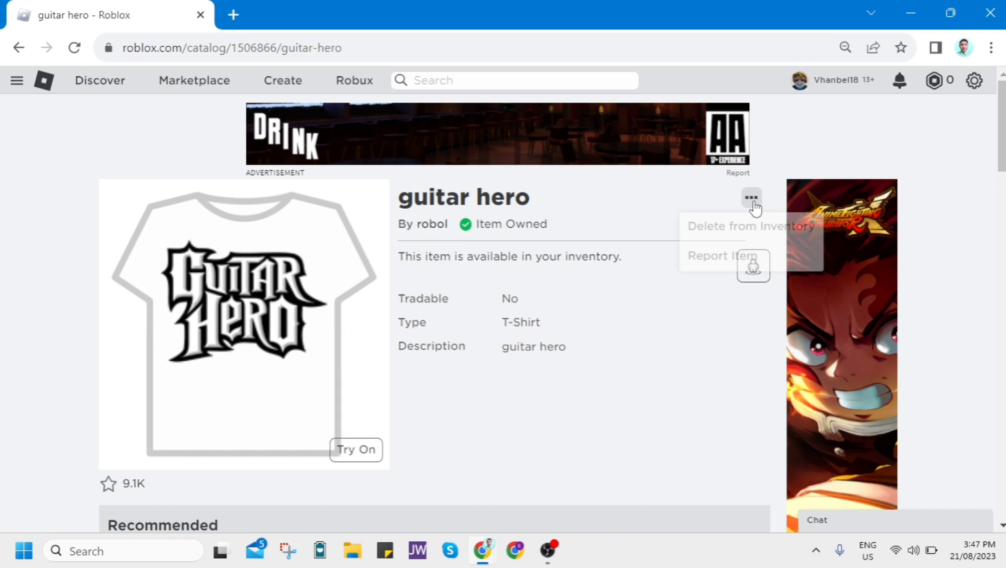
left_click(749, 227)
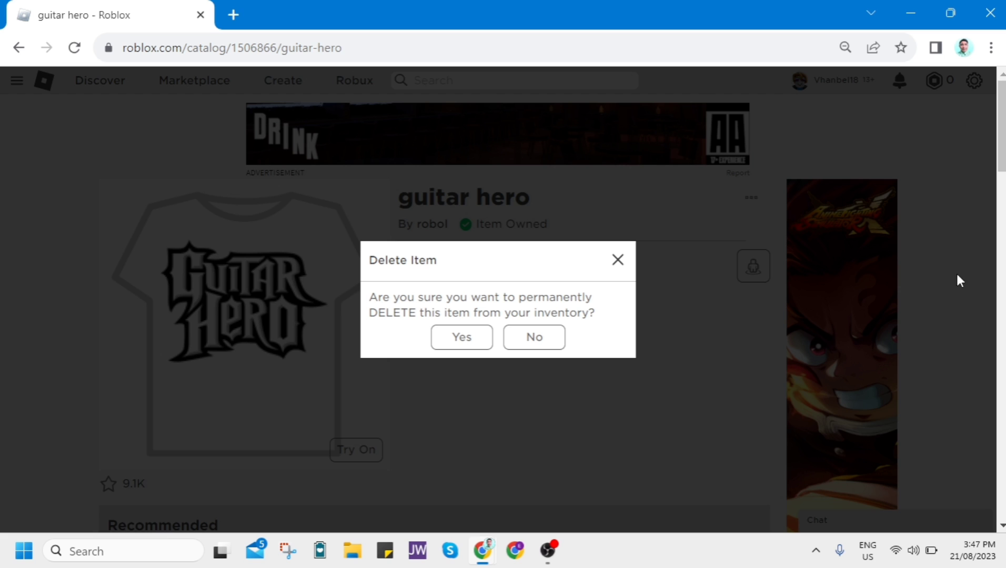
left_click(478, 338)
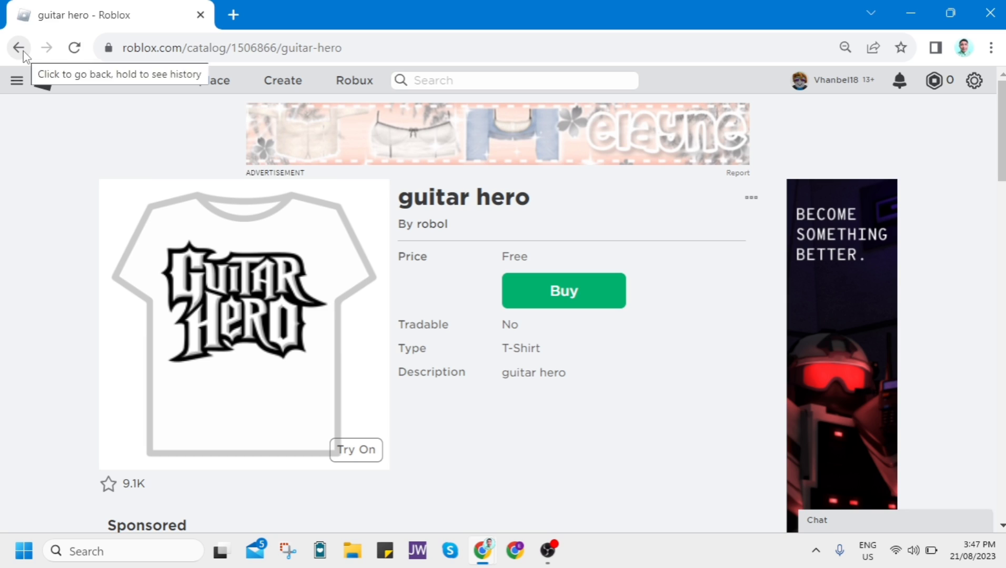
Step: Return to the inventory, check the Fast #### shirt's item actions, then go back
left_click(19, 48)
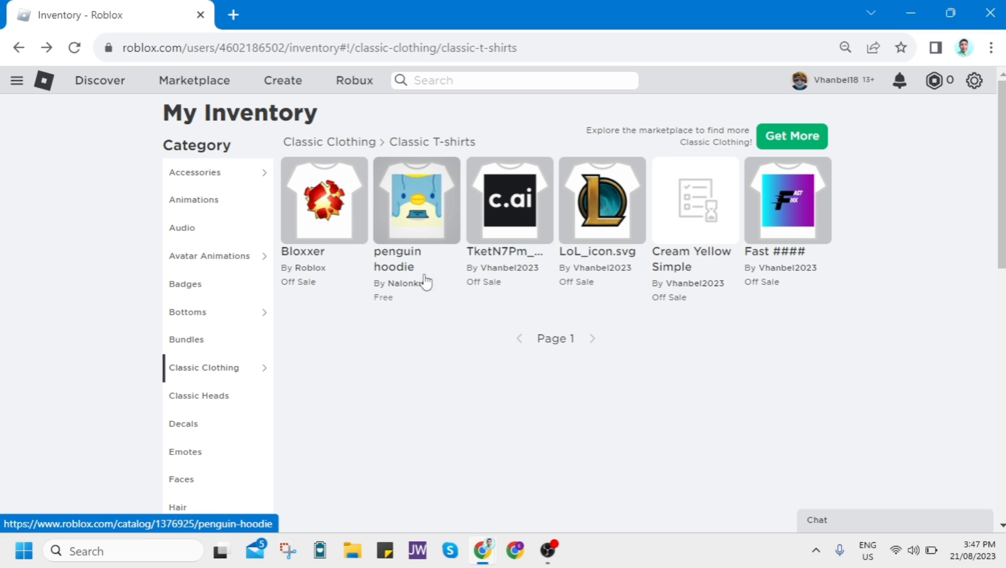
left_click(788, 216)
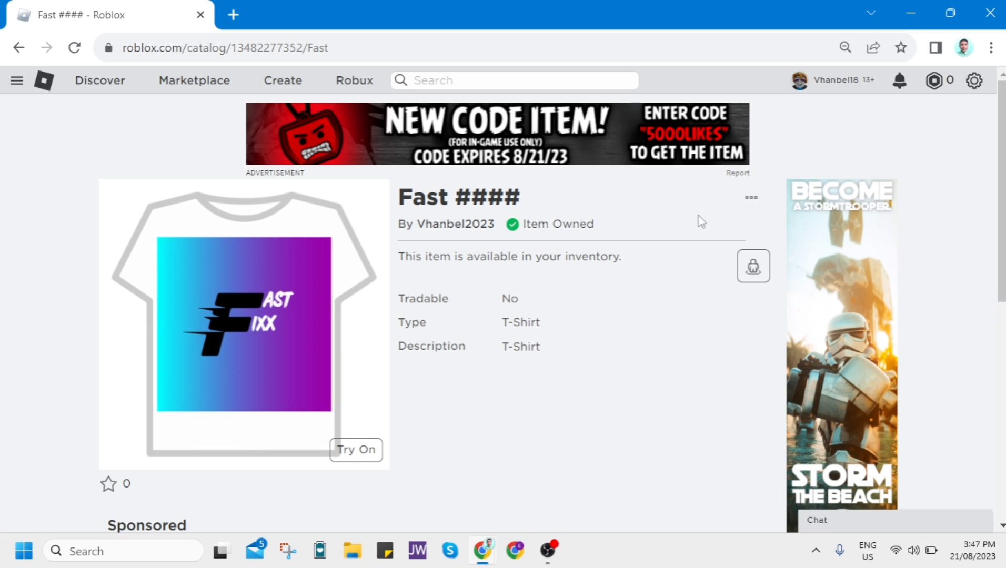
left_click(751, 198)
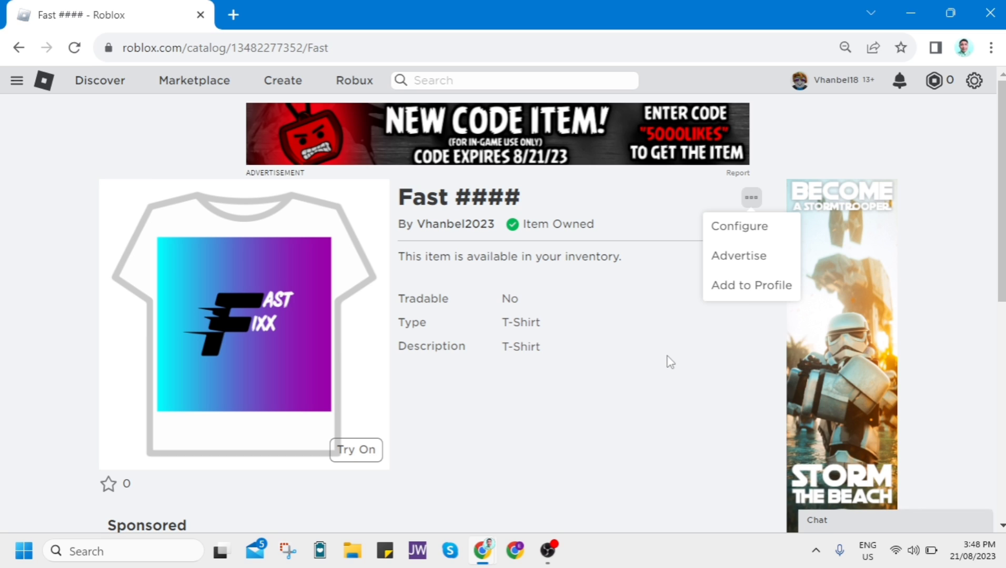
left_click(22, 43)
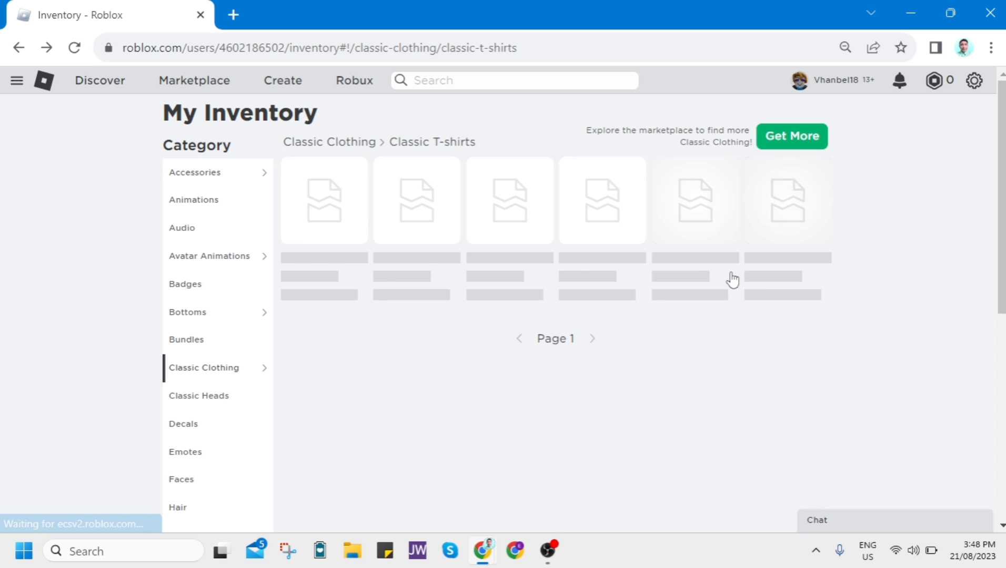
Step: Open the penguin hoodie T-shirt's page and show its delete-from-inventory action
left_click(445, 209)
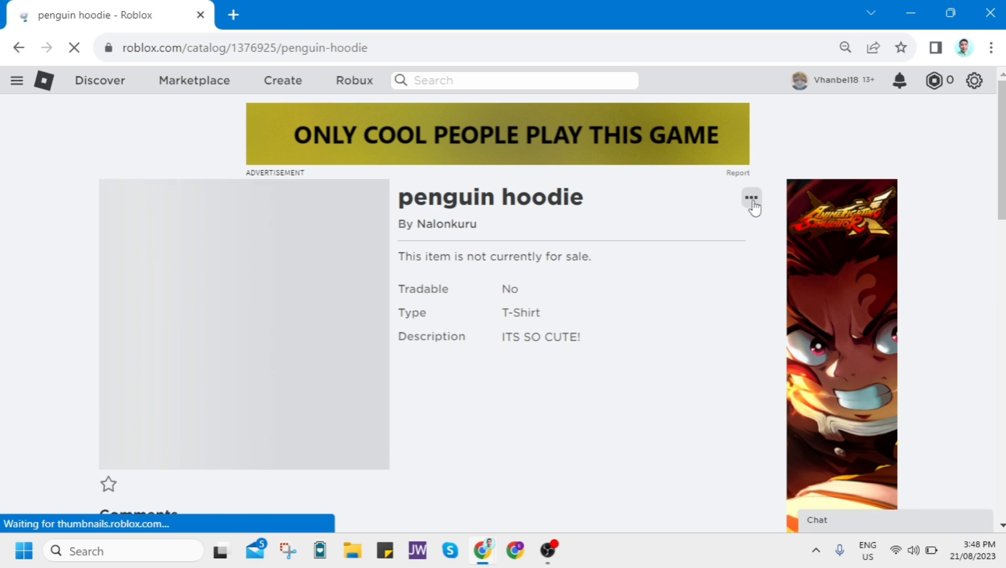
left_click(751, 200)
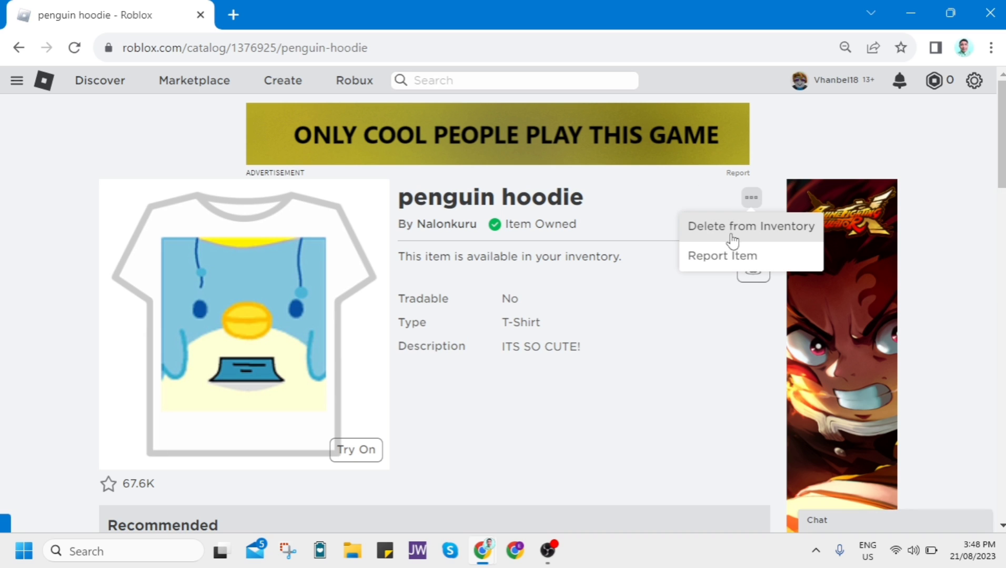